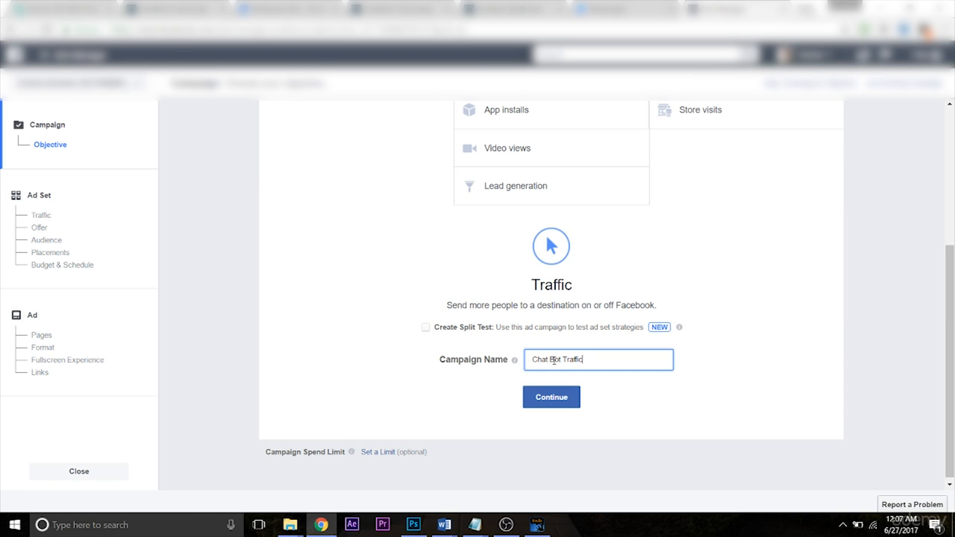
# Step: Continue with the campaign named Chat Bot Traffic and accept the ad set with Website or Messenger traffic and its existing settings
pyautogui.click(557, 397)
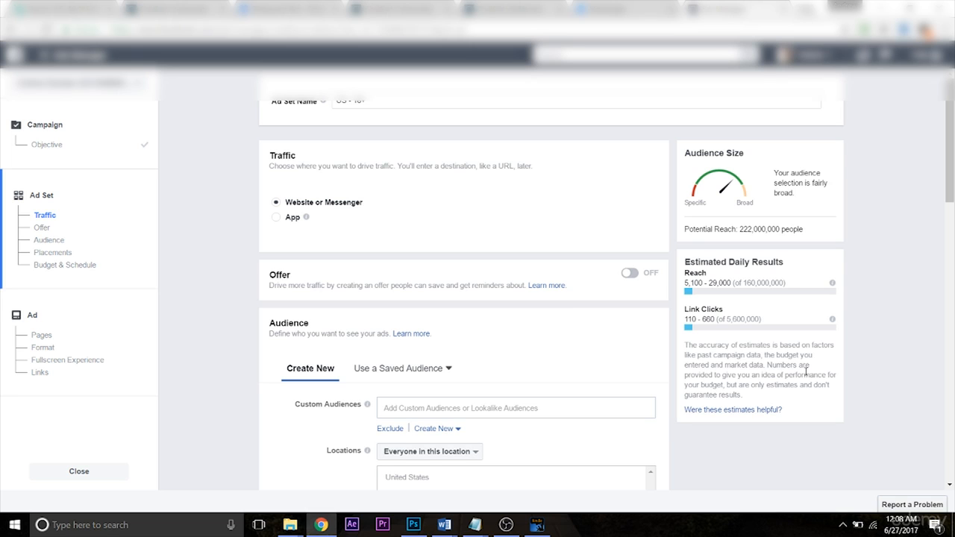
pyautogui.moveTo(953, 154); pyautogui.dragTo(953, 160)
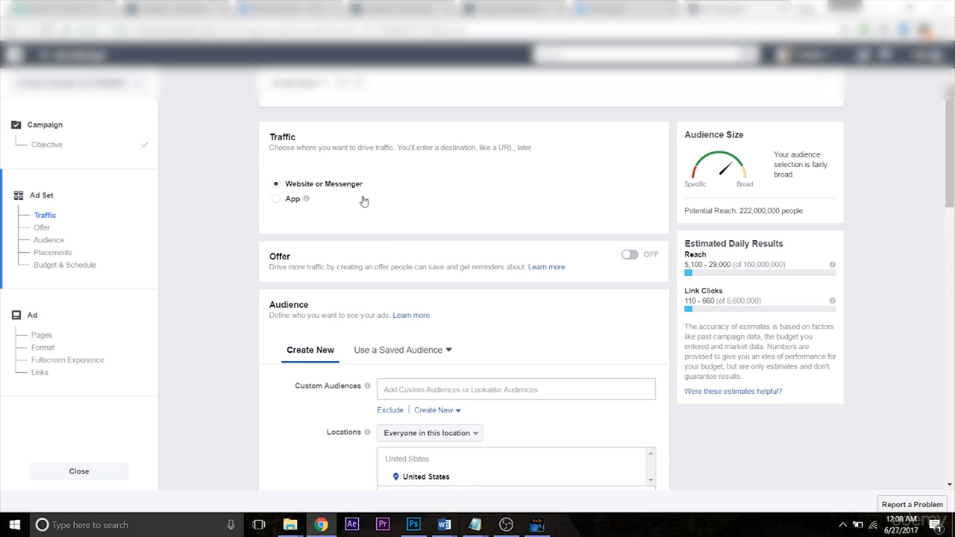
pyautogui.moveTo(951, 171); pyautogui.dragTo(951, 447)
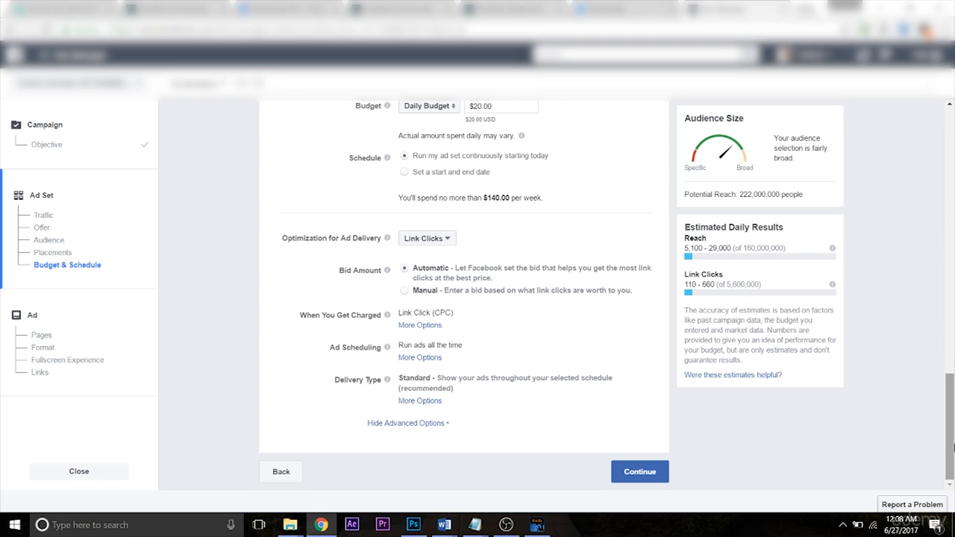
pyautogui.click(640, 472)
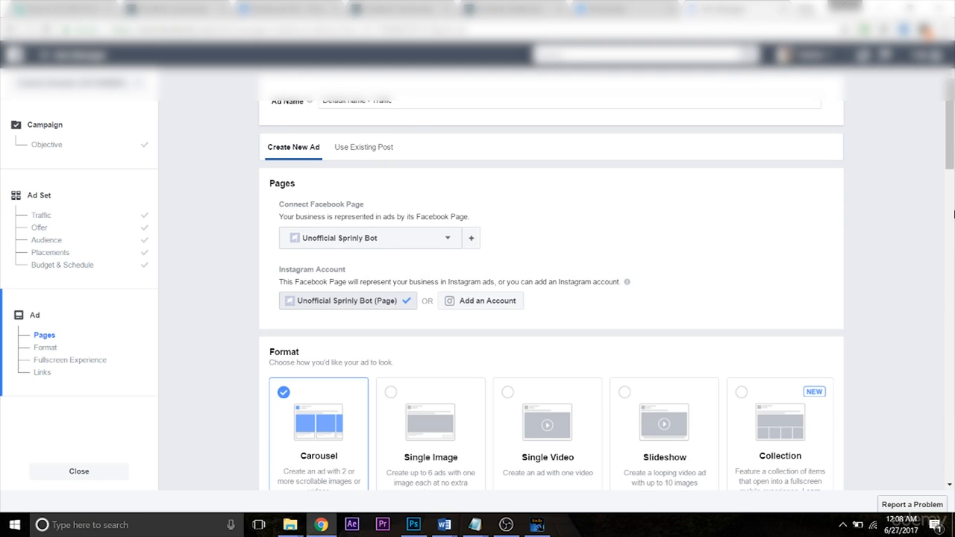
# Step: Choose the Single Image format for the new ad on the Unofficial Sprinly Bot page
pyautogui.moveTo(953, 148); pyautogui.dragTo(952, 155)
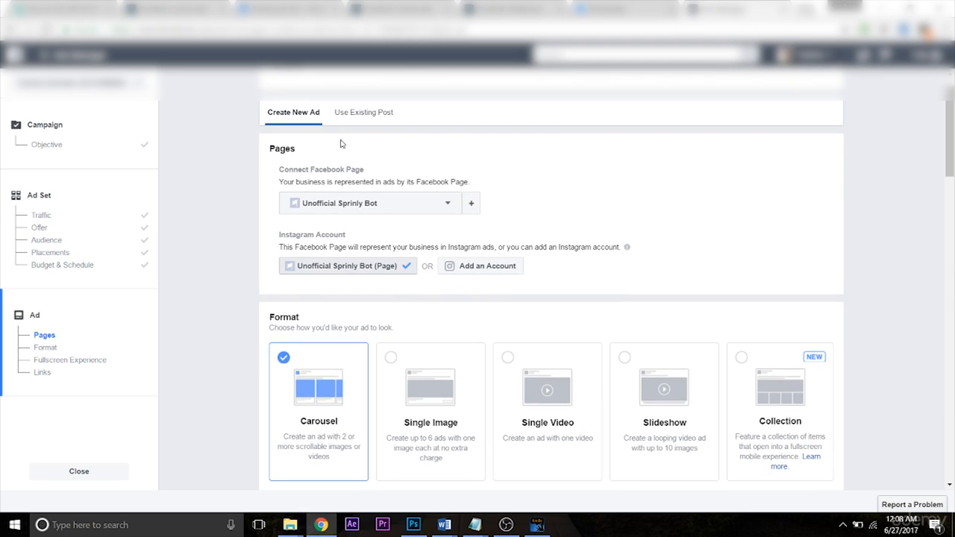
pyautogui.moveTo(627, 246)
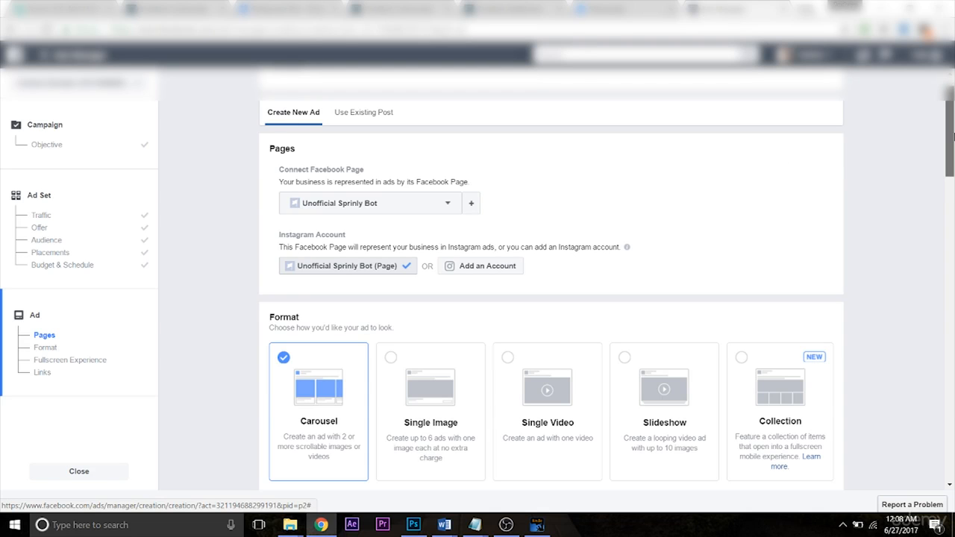
pyautogui.scroll(-1, 949, 149)
pyautogui.scroll(-1, 949, 164)
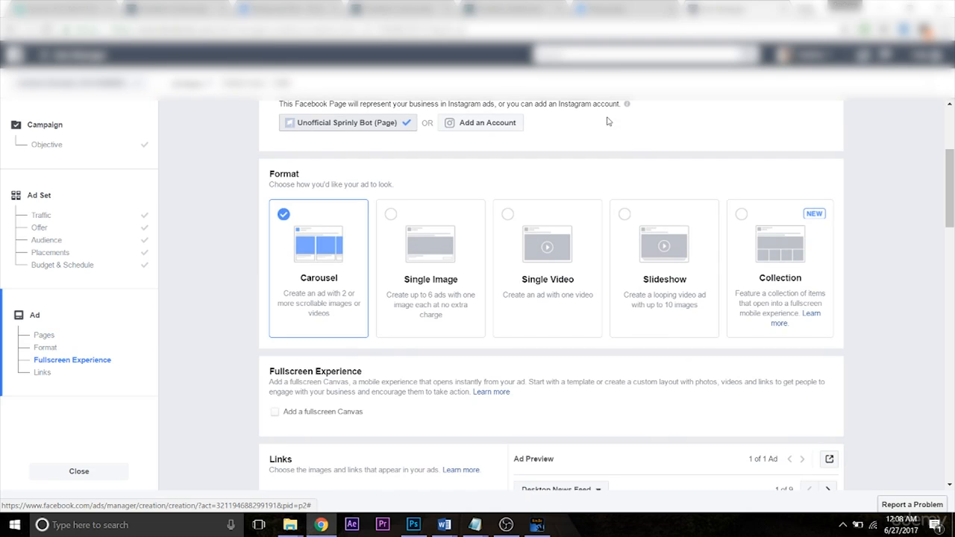
pyautogui.click(419, 237)
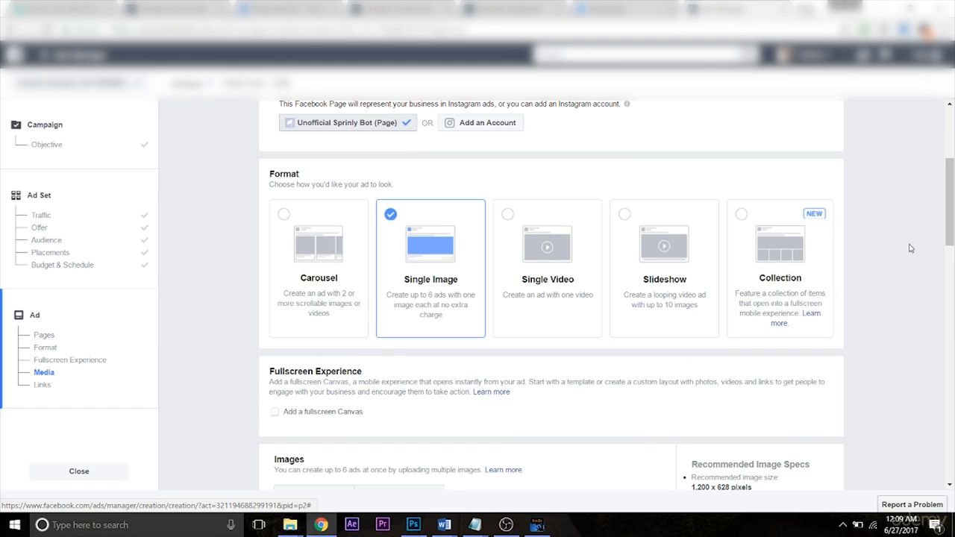
# Step: Upload the pizza picture from the computer as the ad's image
pyautogui.moveTo(950, 228); pyautogui.dragTo(951, 292)
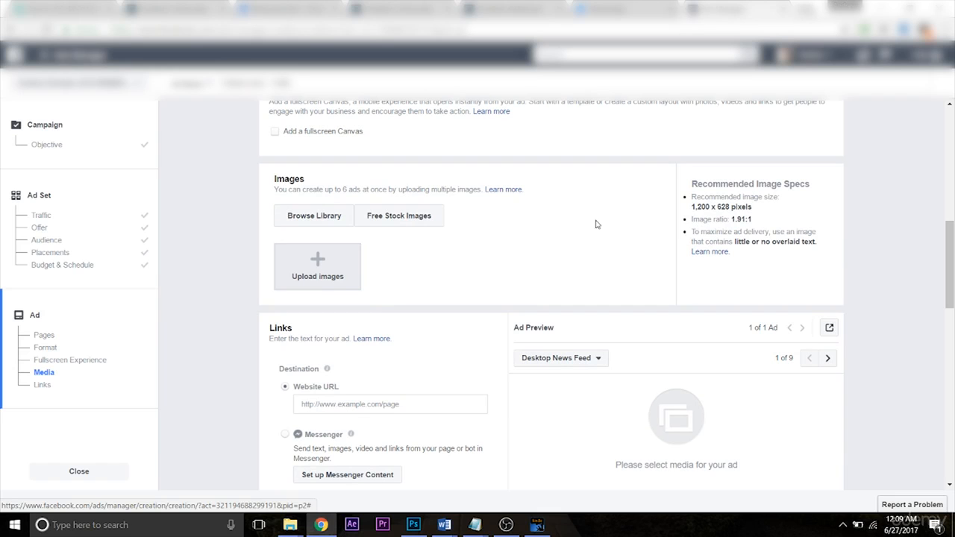
pyautogui.click(335, 262)
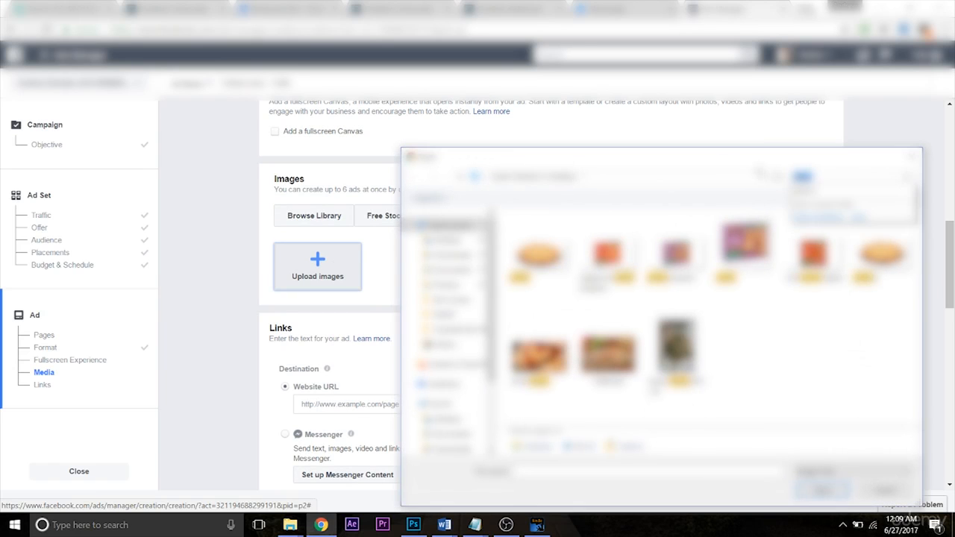
pyautogui.doubleClick(868, 265)
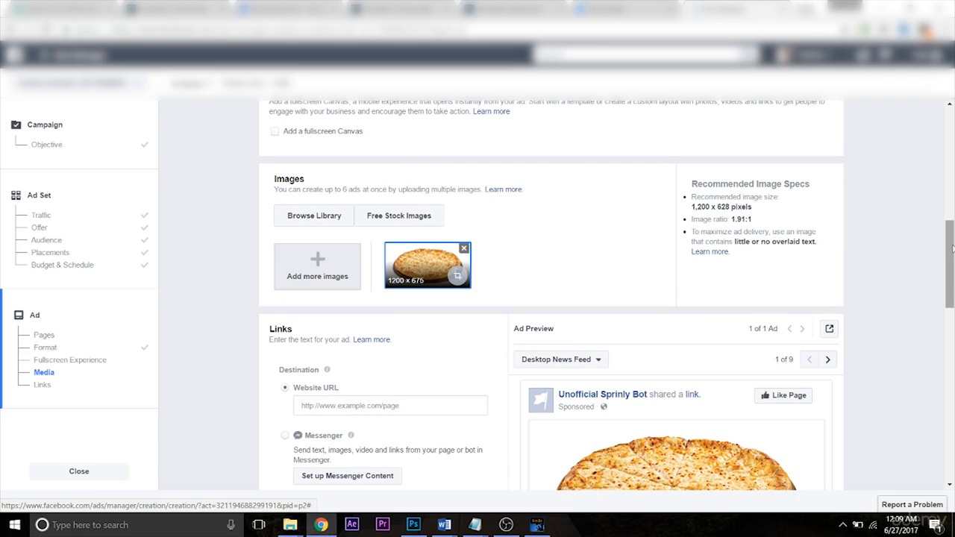
# Step: Switch to the Chatfuel dashboard, close the block link dialog and copy the bot's m.me link
pyautogui.moveTo(953, 256); pyautogui.dragTo(952, 300)
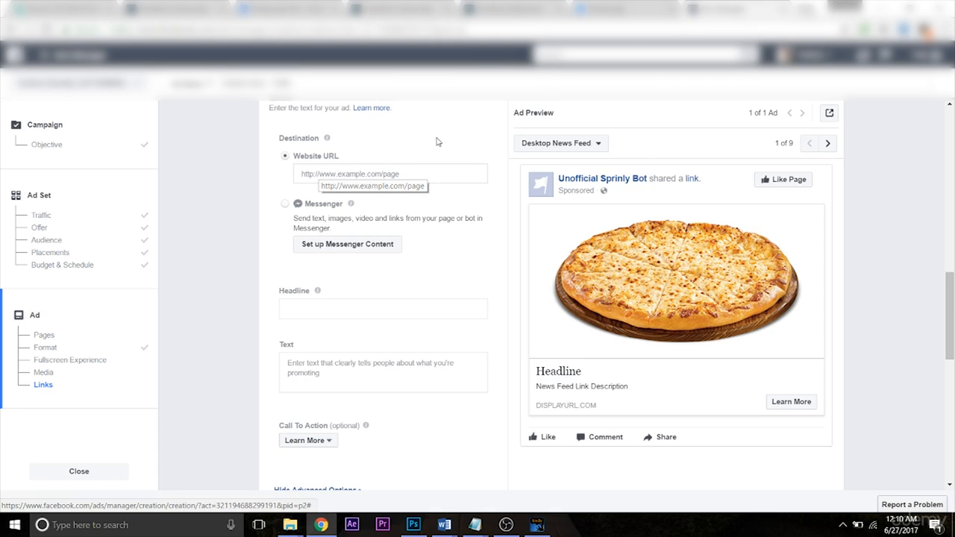
pyautogui.click(515, 11)
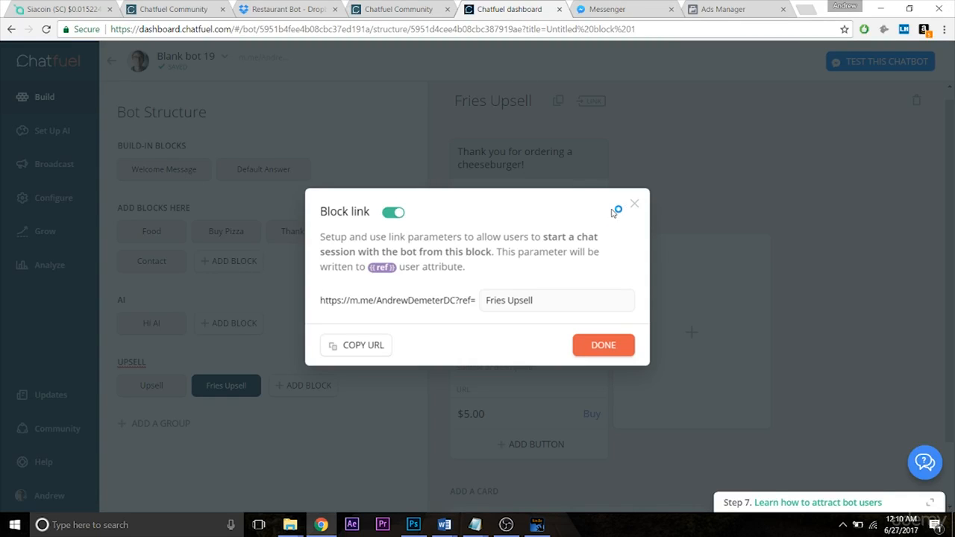
pyautogui.click(635, 204)
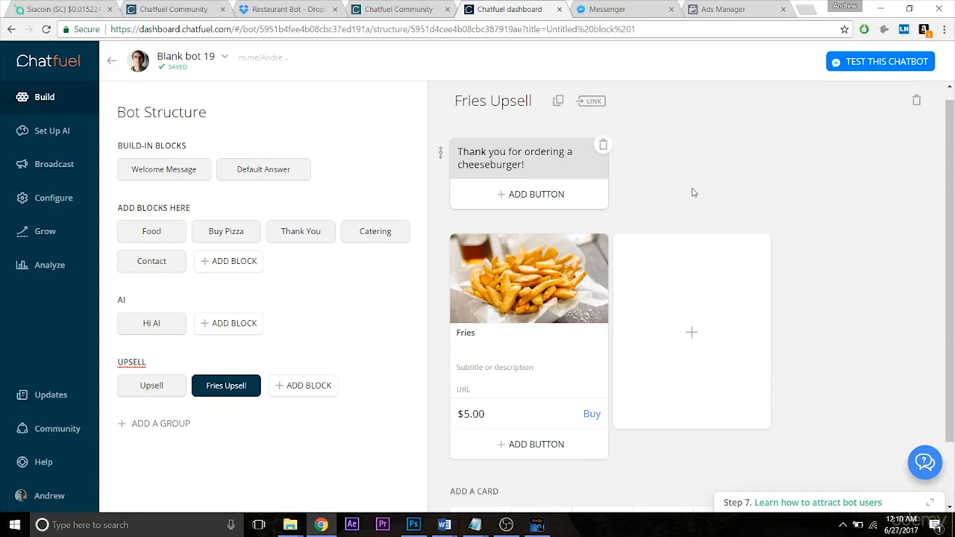
pyautogui.moveTo(270, 69)
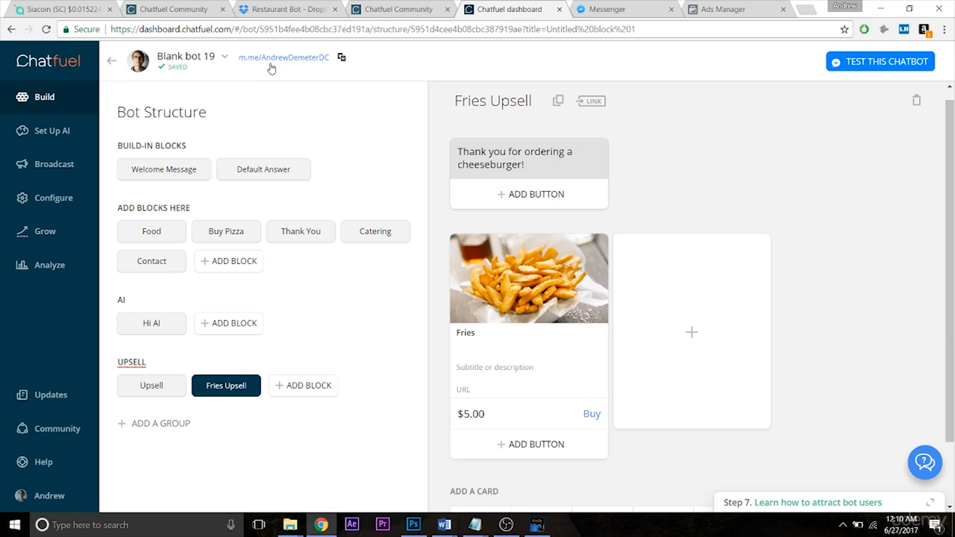
pyautogui.click(341, 60)
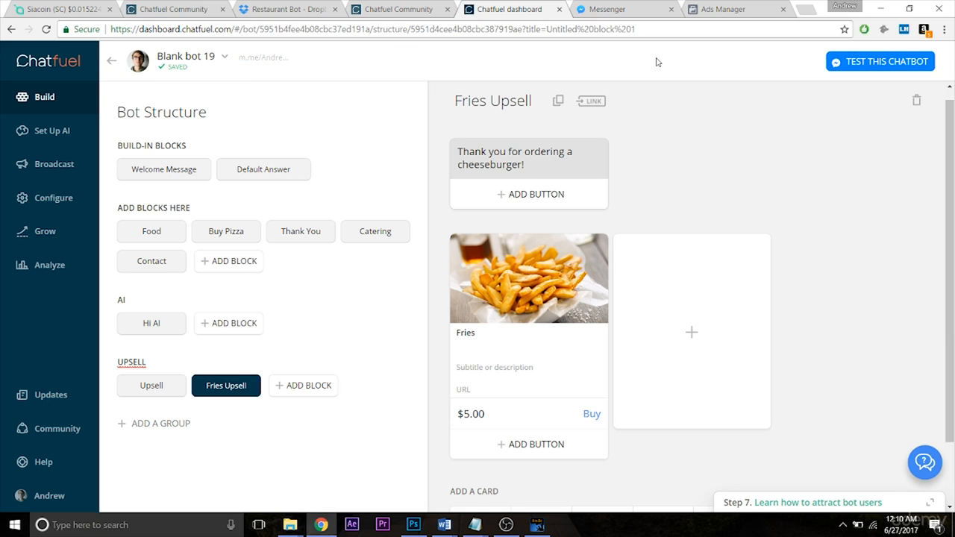
# Step: Back in Ads Manager, try the copied m.me link as the ad's website URL, and clear it from the field
pyautogui.click(724, 15)
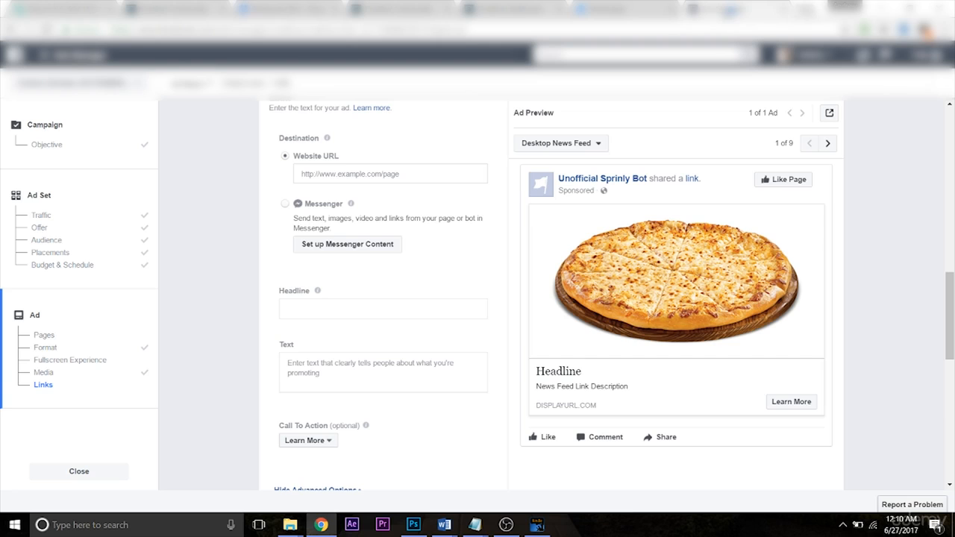
pyautogui.click(341, 175)
pyautogui.hotkey('ctrl', 'v')
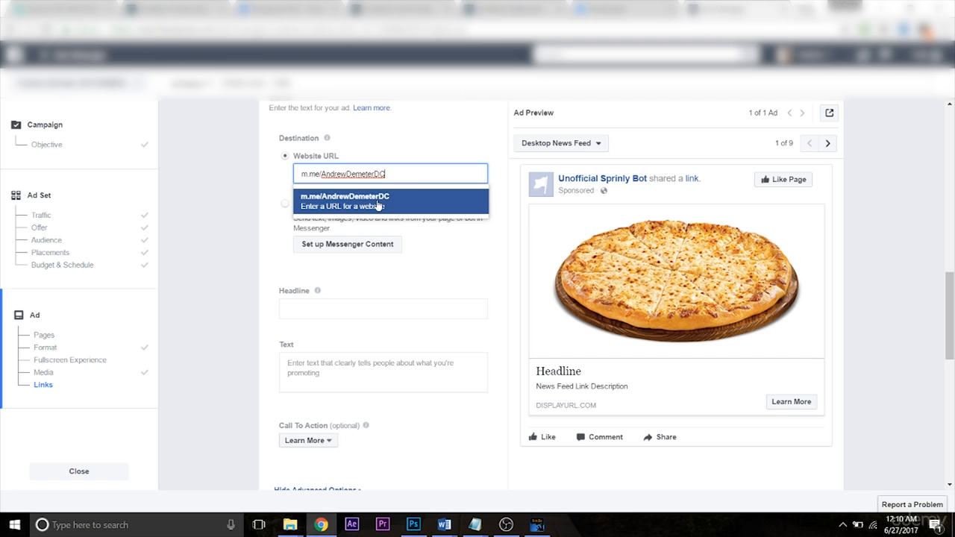
pyautogui.click(378, 201)
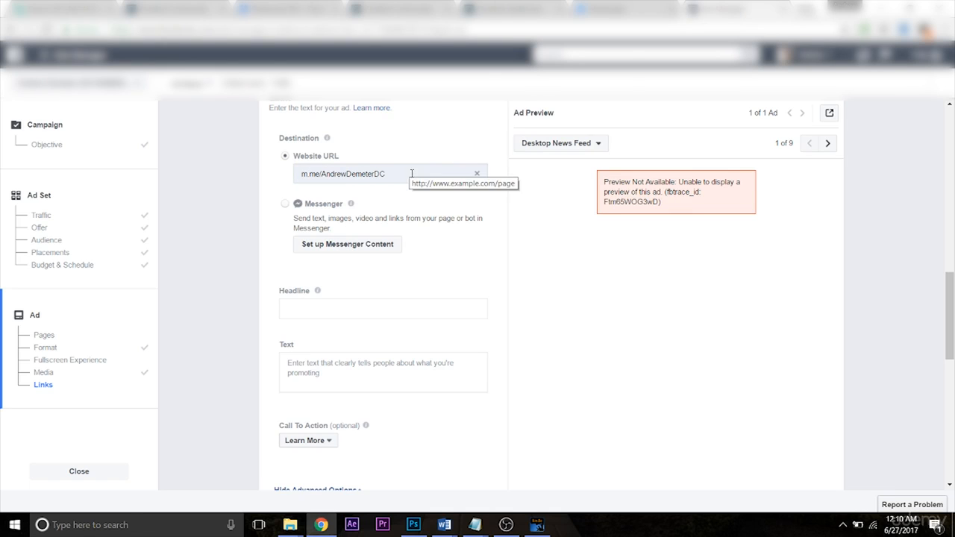
pyautogui.click(477, 173)
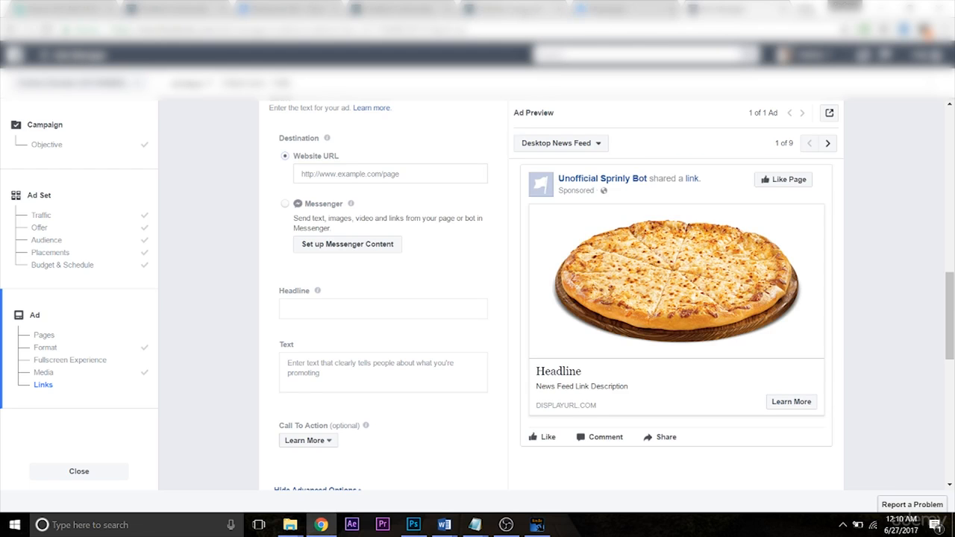
# Step: Open the bot's Messenger conversation from its m.me link in Chatfuel and copy the full page address
pyautogui.click(525, 10)
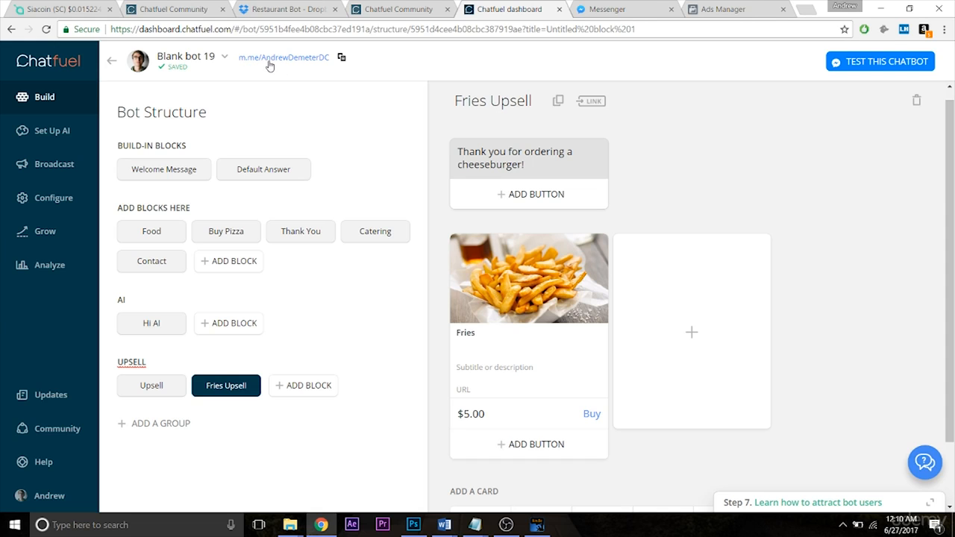
pyautogui.click(270, 64)
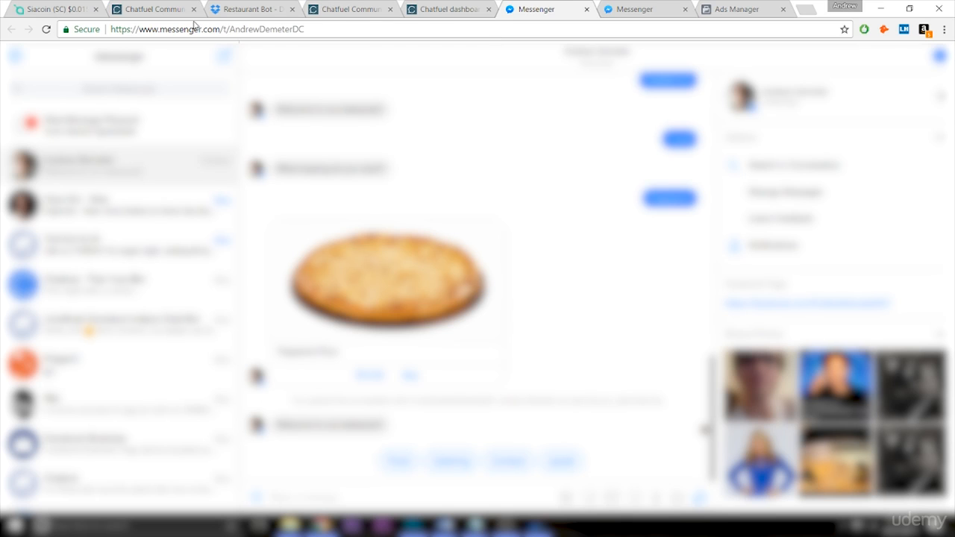
pyautogui.click(314, 35)
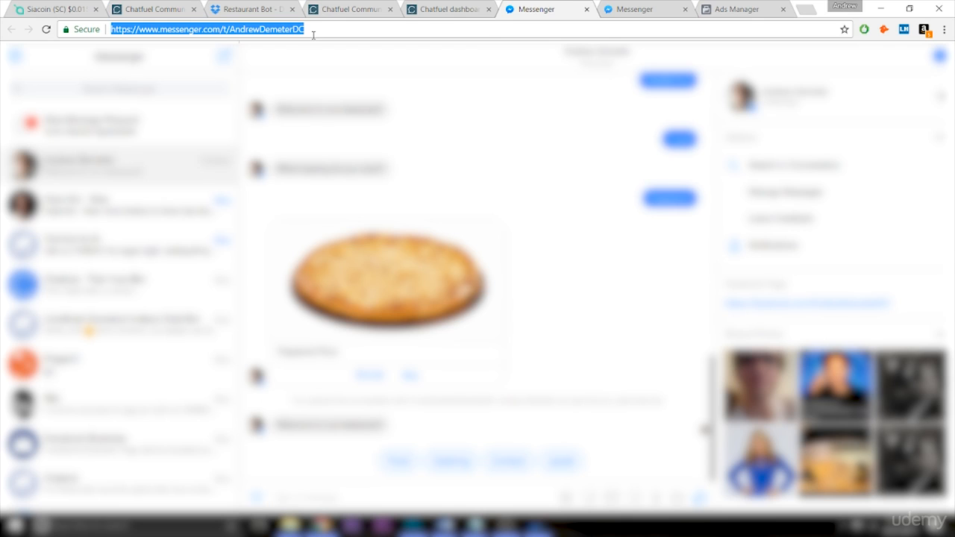
# Step: Return to Ads Manager and set the ad's website URL to the copied messenger.com conversation address
pyautogui.click(718, 11)
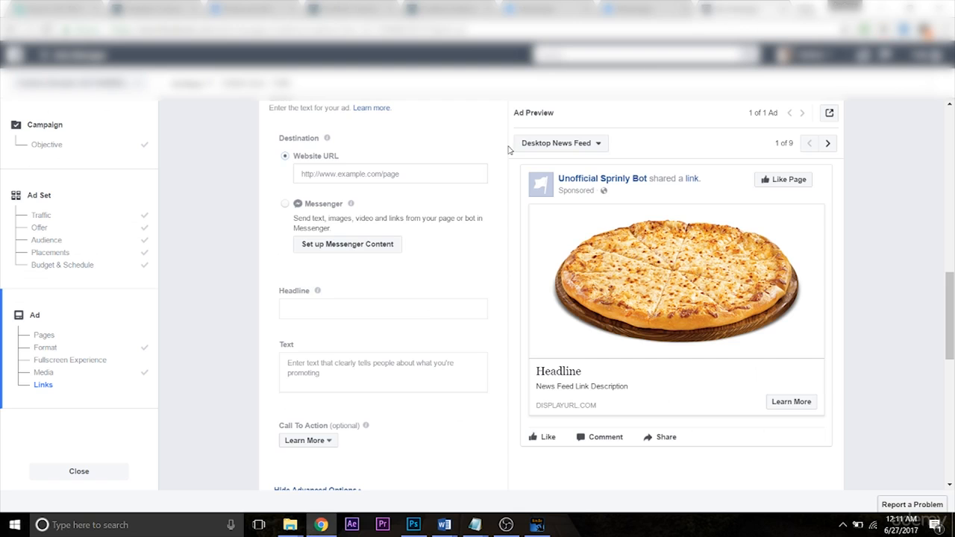
pyautogui.click(414, 178)
pyautogui.hotkey('ctrl', 'v')
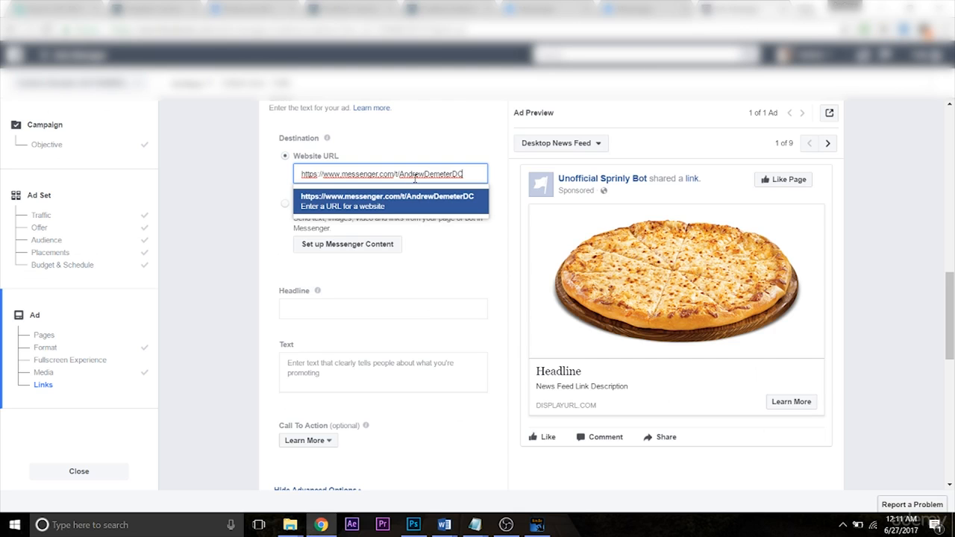
pyautogui.click(385, 207)
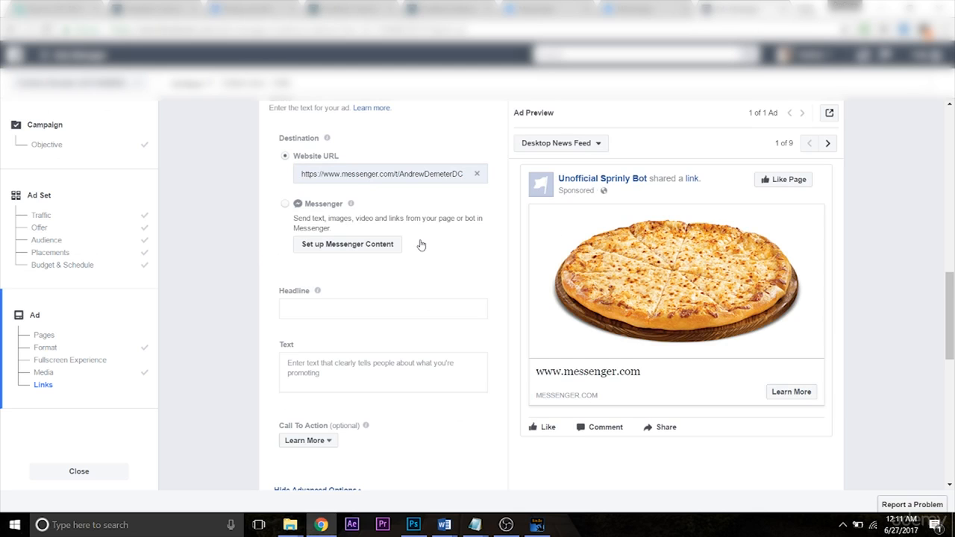
# Step: Set the ad's call to action to Send Message
pyautogui.moveTo(949, 295); pyautogui.dragTo(951, 340)
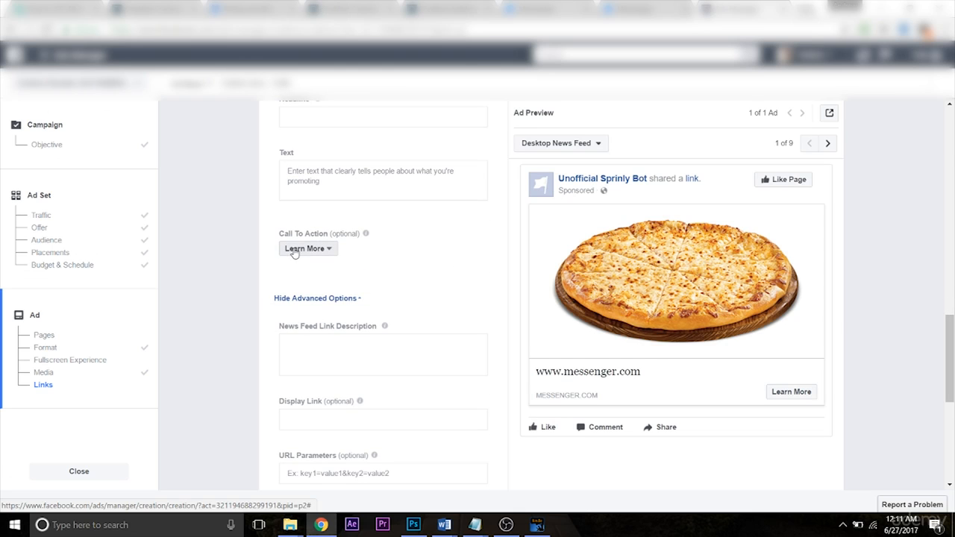
pyautogui.click(321, 253)
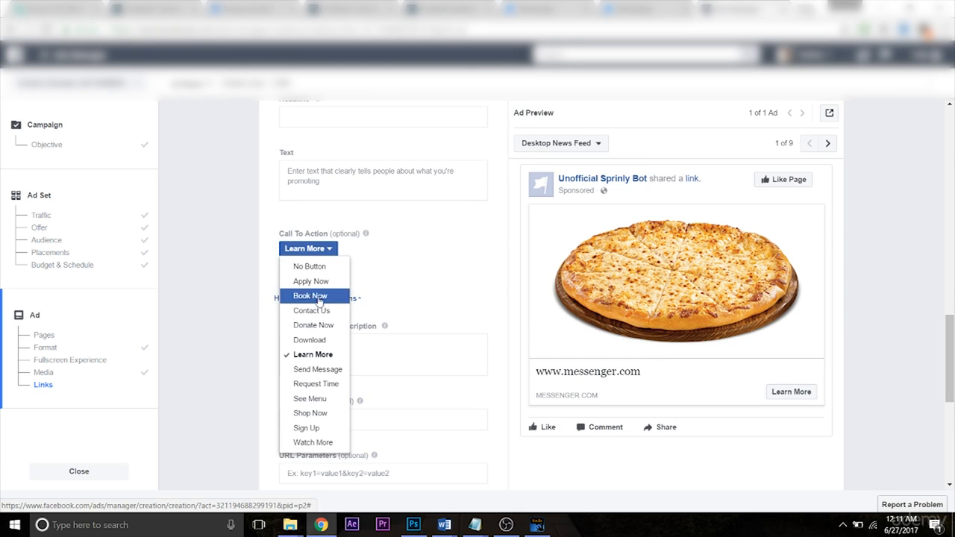
pyautogui.click(322, 369)
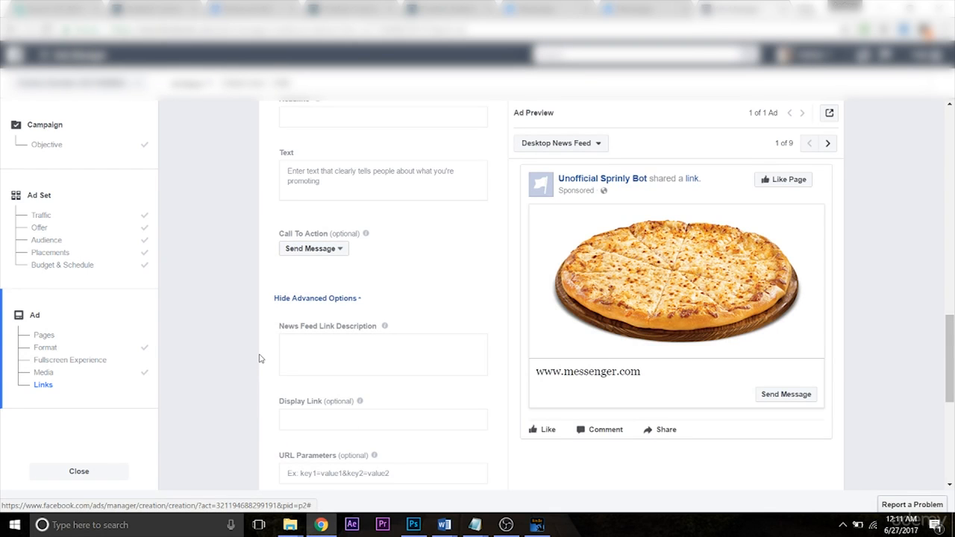
pyautogui.click(346, 254)
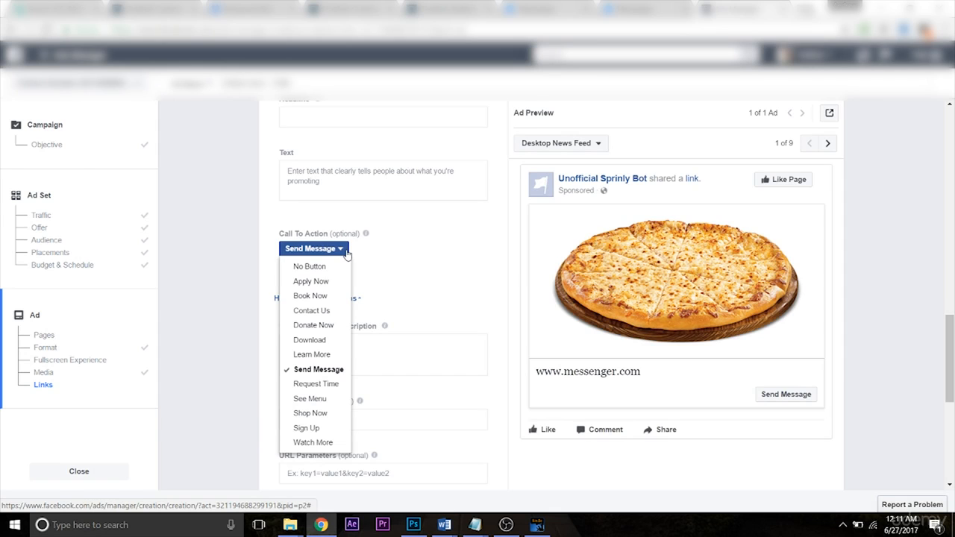
pyautogui.click(241, 260)
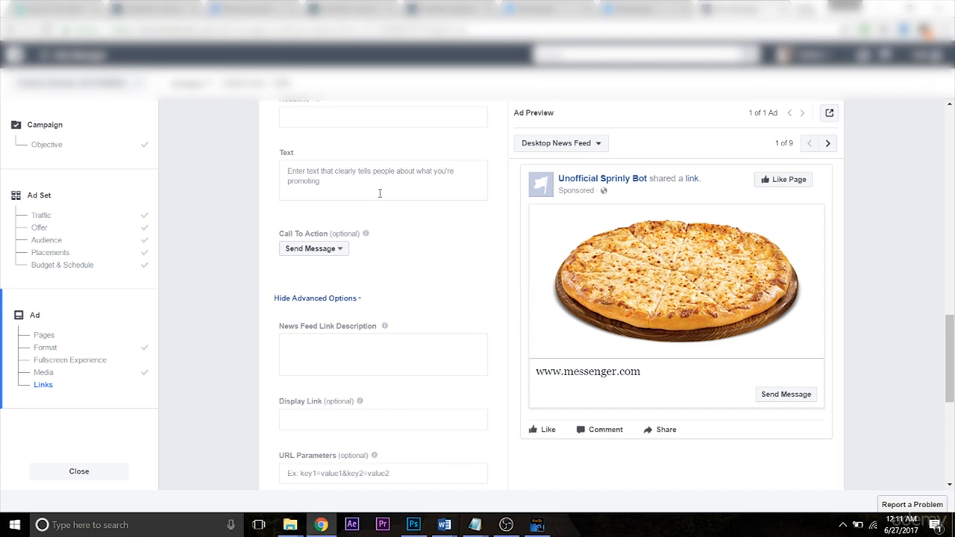
# Step: Enter "Get our 50% pizza special!" as the ad's headline
pyautogui.click(320, 120)
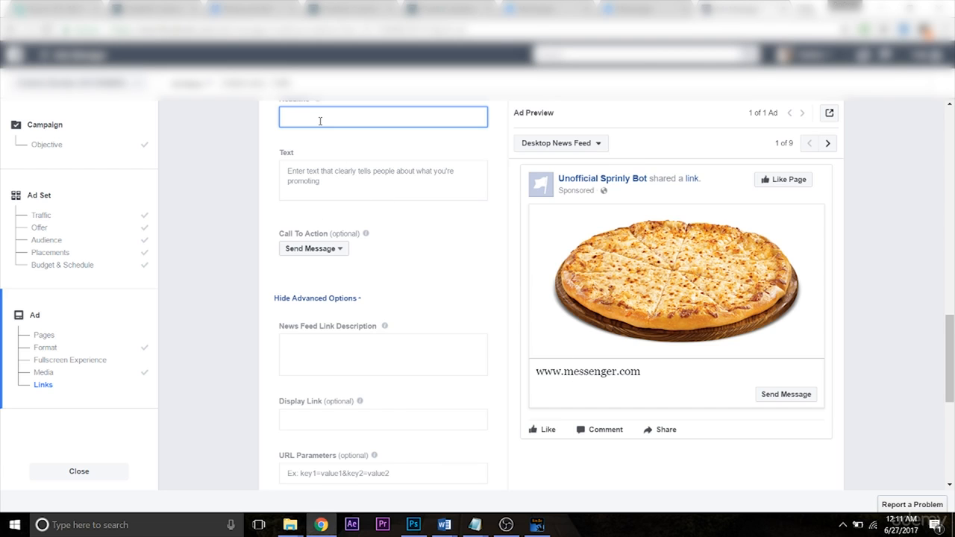
pyautogui.write('Get our 50% pizza special!')
pyautogui.click(214, 207)
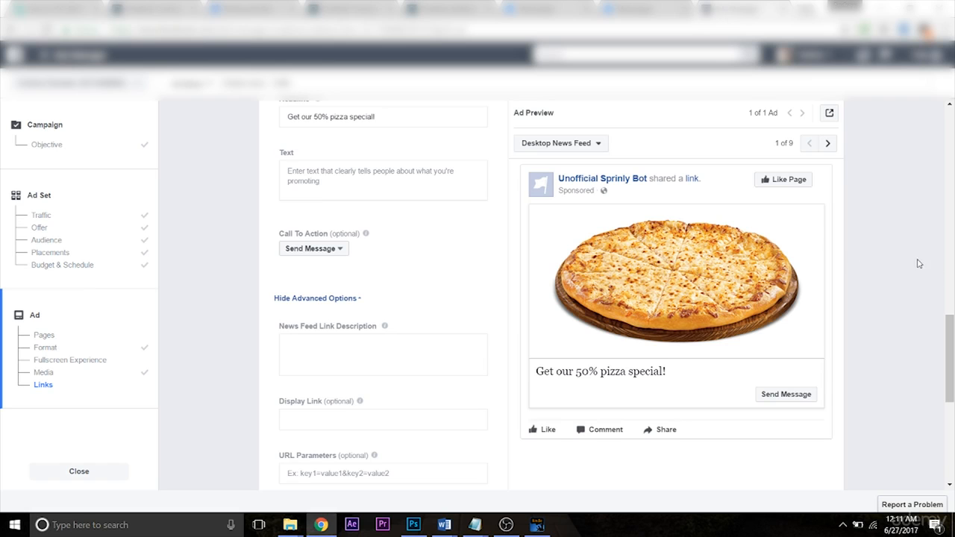
pyautogui.moveTo(949, 339); pyautogui.dragTo(949, 422)
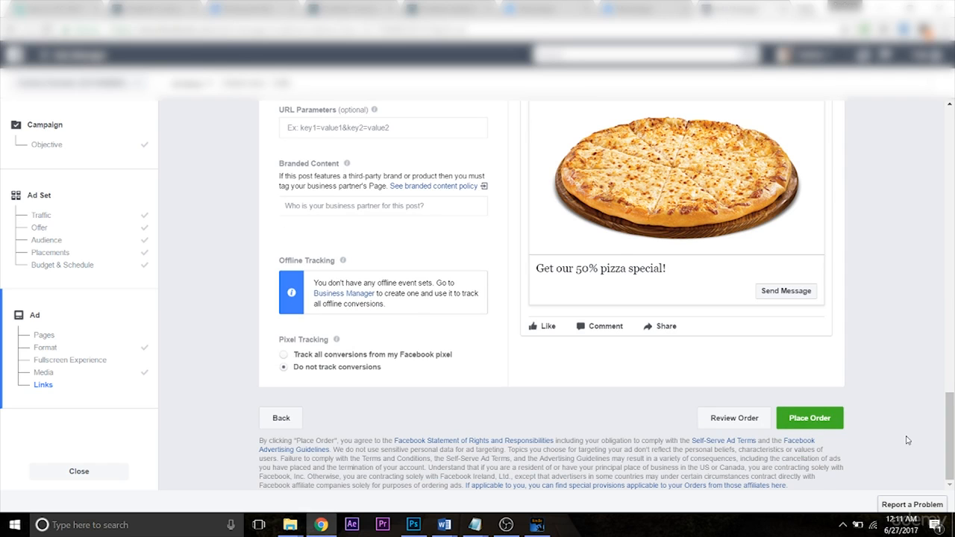
pyautogui.moveTo(949, 456); pyautogui.dragTo(948, 442)
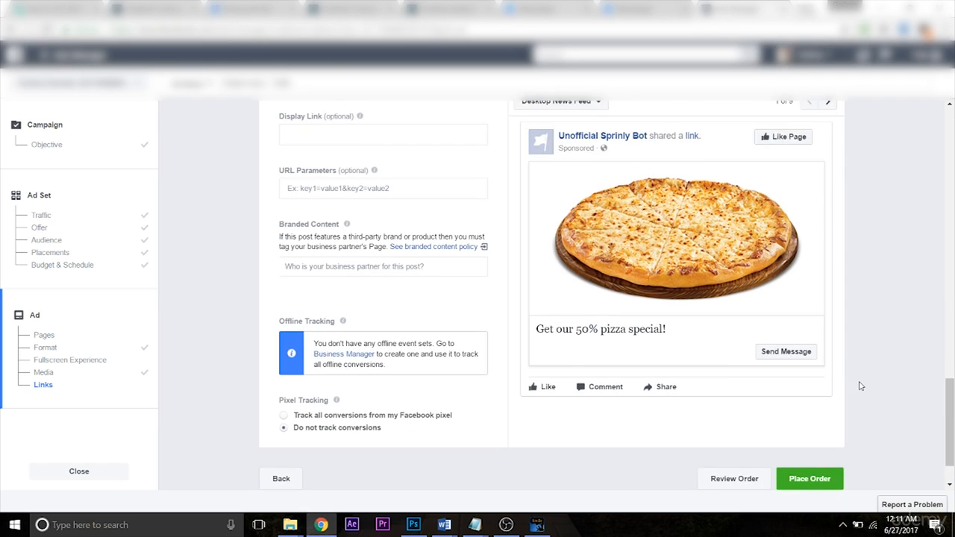